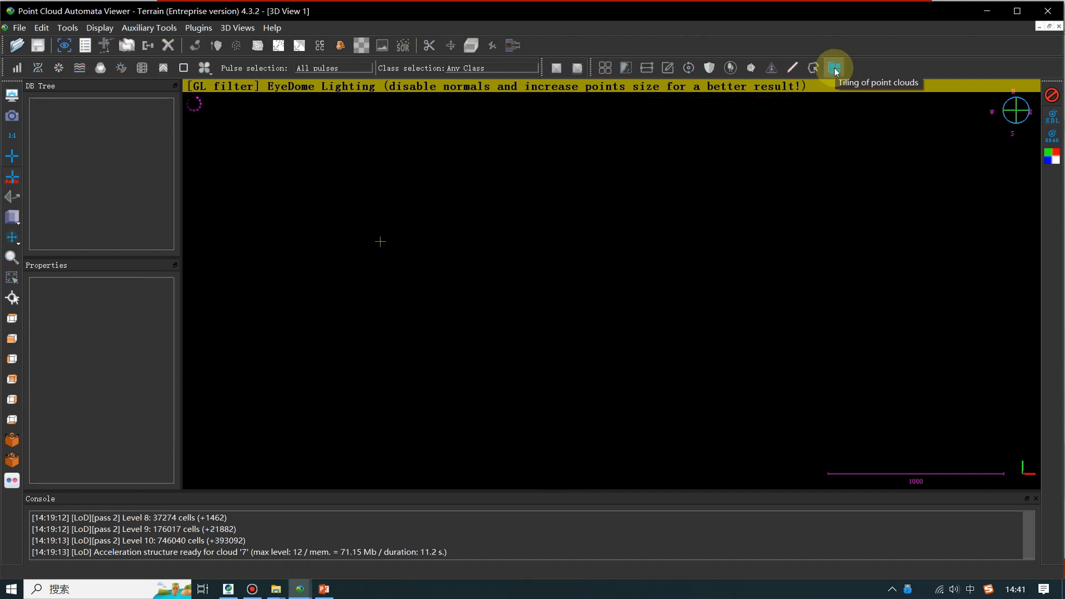
# - Open the point cloud tiling tool and try the block size, existing polygons, manual polygons and file size types, ending on Regular (col*row)
pyautogui.click(834, 67)
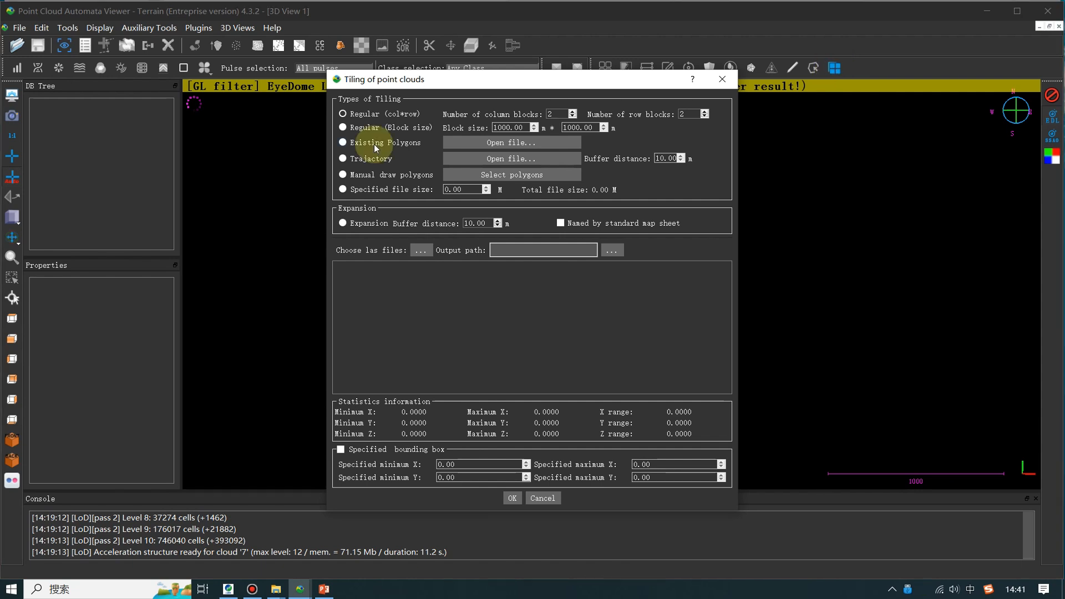
pyautogui.click(344, 128)
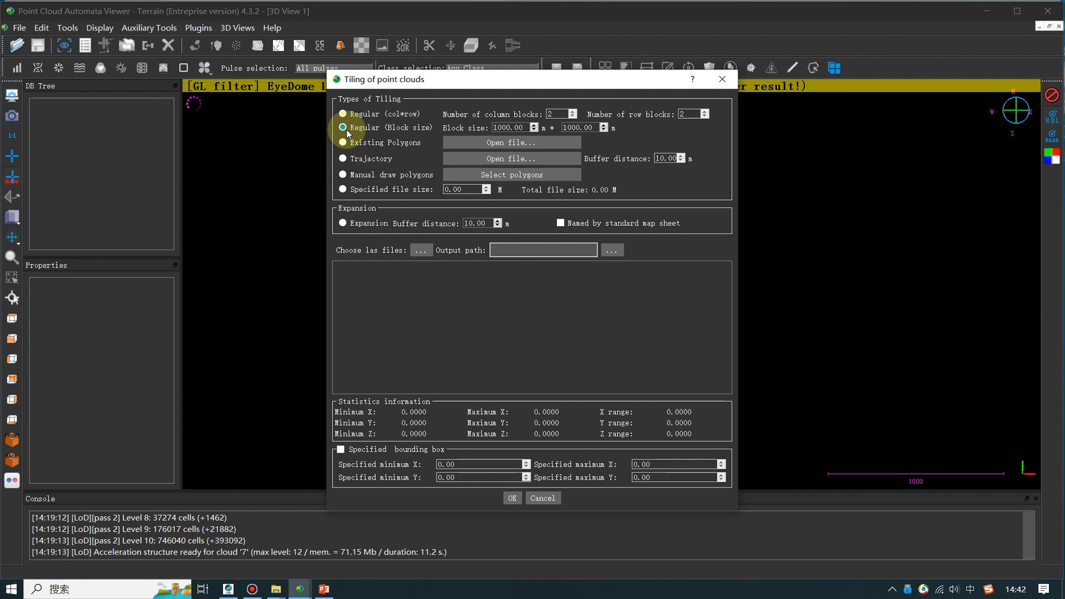
pyautogui.click(349, 143)
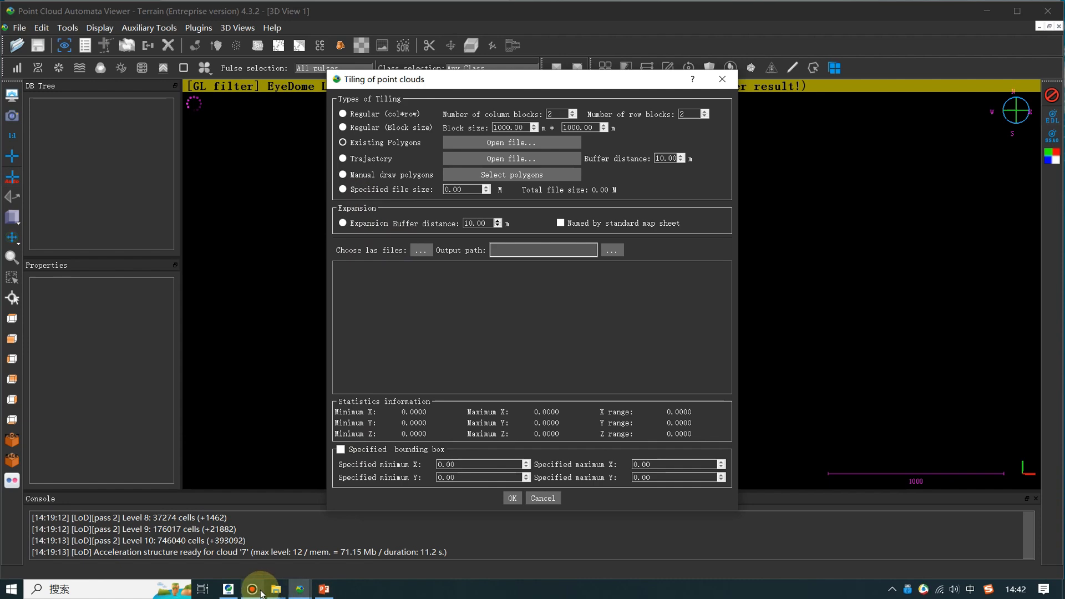
pyautogui.moveTo(368, 548)
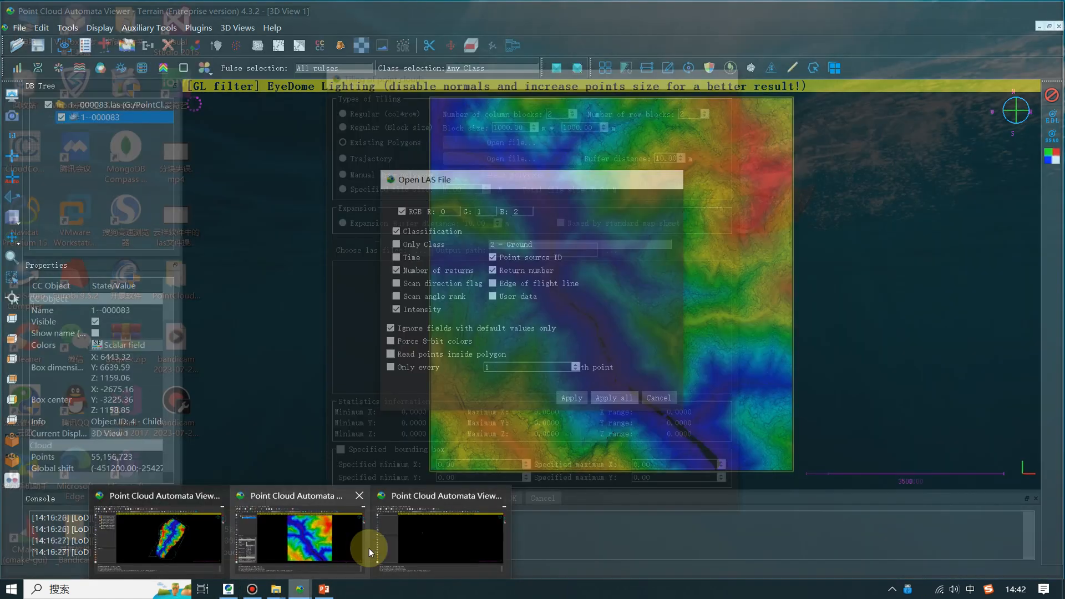
pyautogui.click(427, 537)
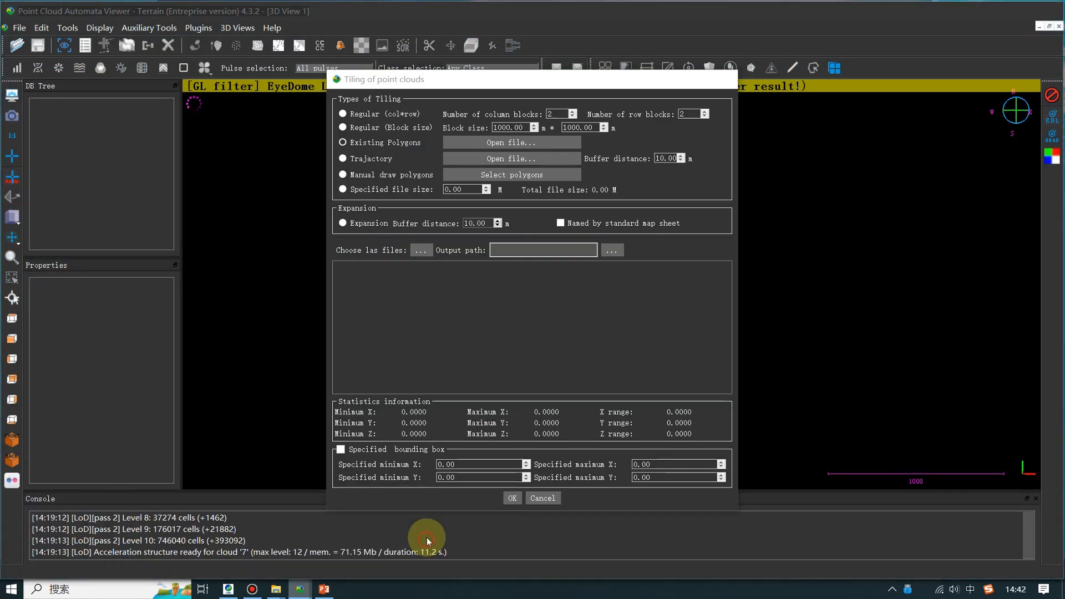
pyautogui.click(343, 175)
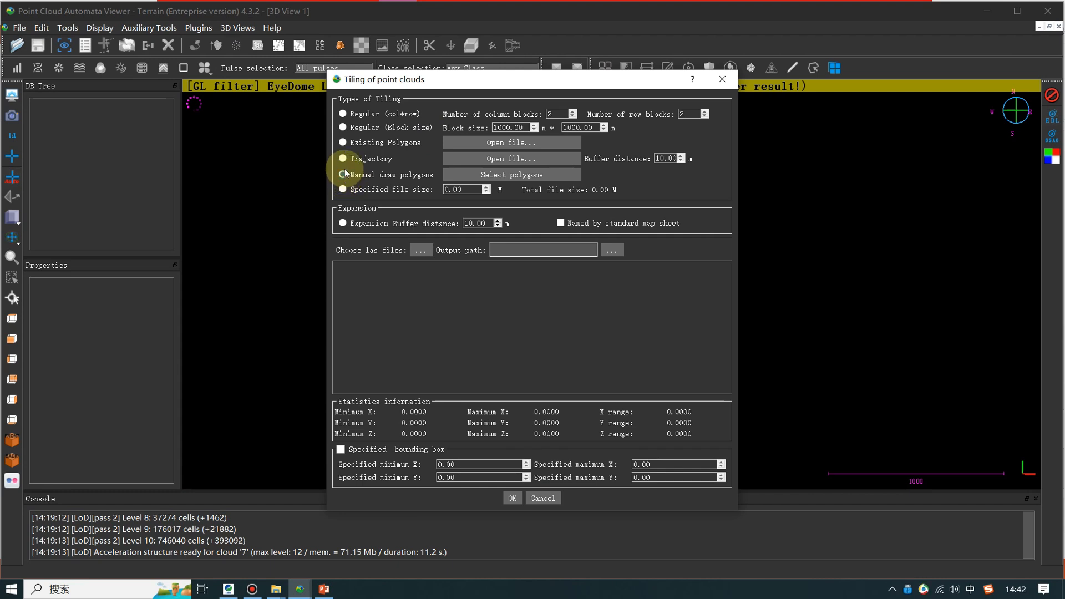
pyautogui.click(343, 190)
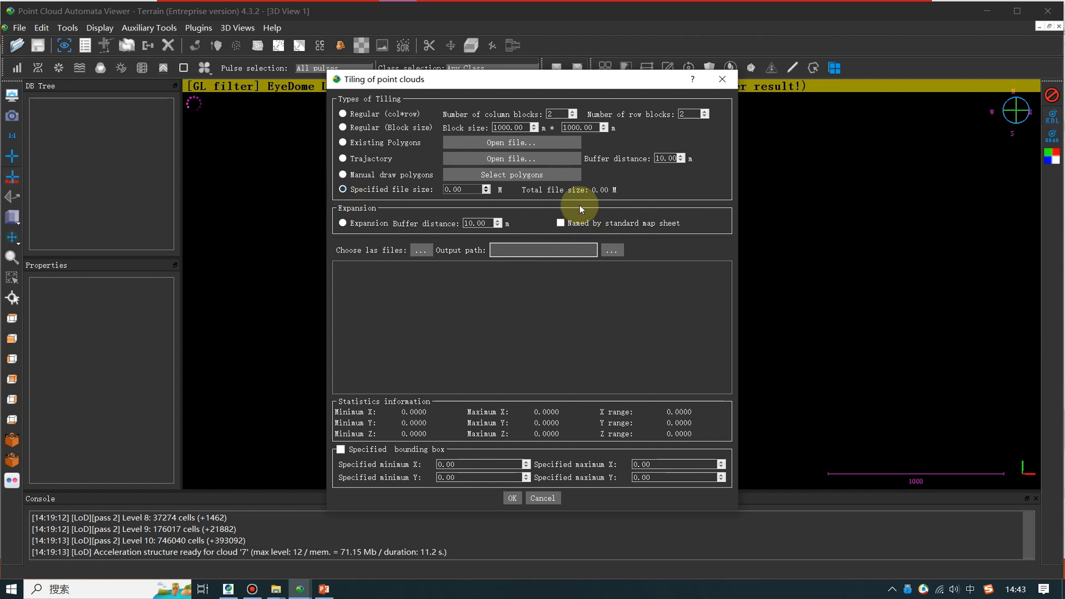
pyautogui.click(343, 113)
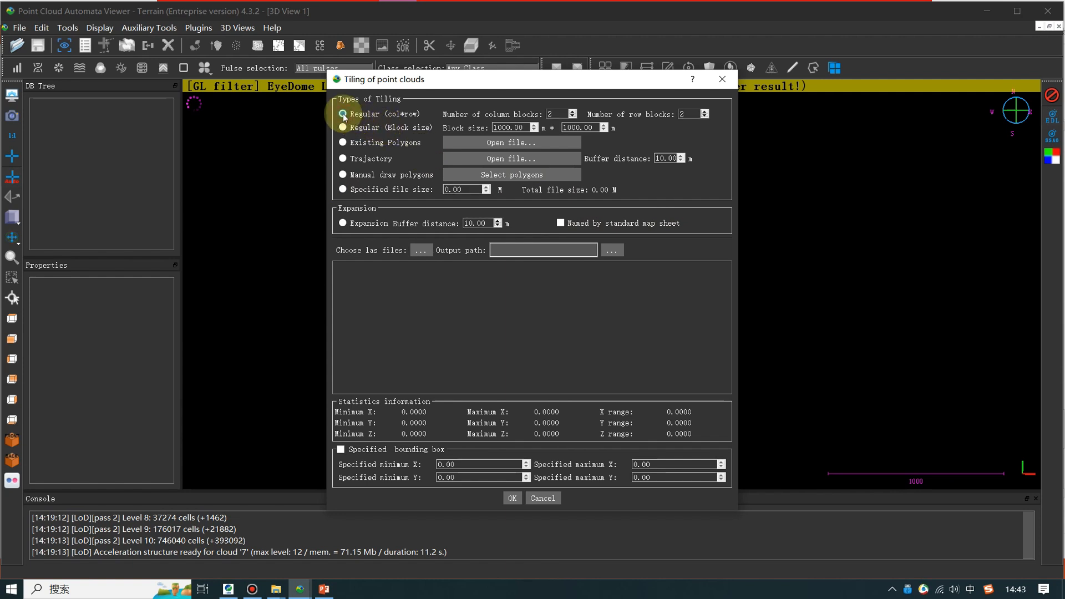
# - Enable Expansion, view the tile buffer diagram on slide 5 of TilingPointClouds.pptx in PowerPoint, and return to Point Cloud Automata Viewer
pyautogui.click(339, 223)
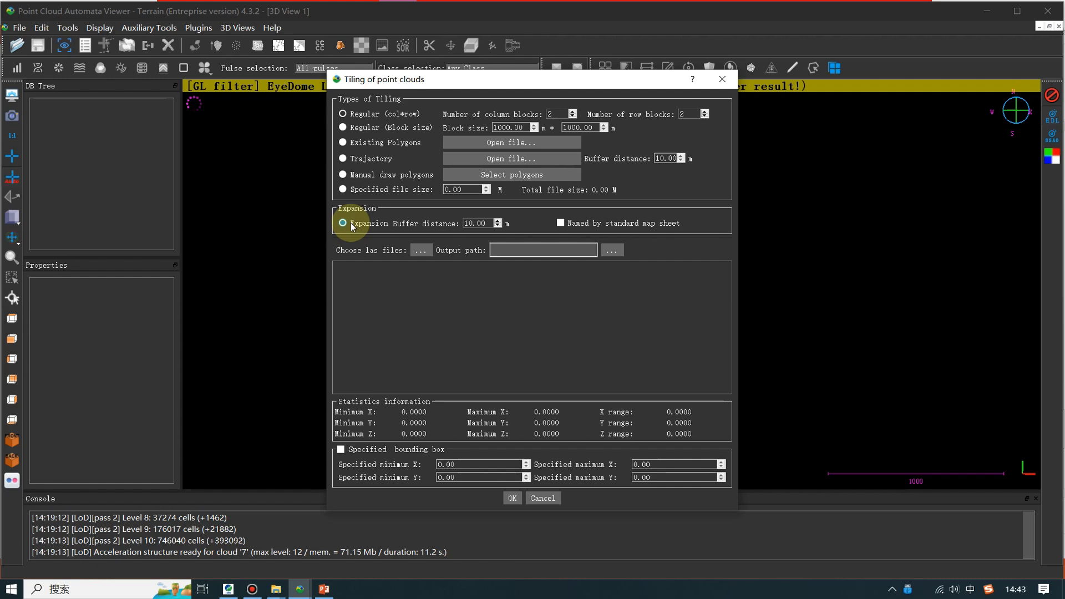
pyautogui.click(324, 589)
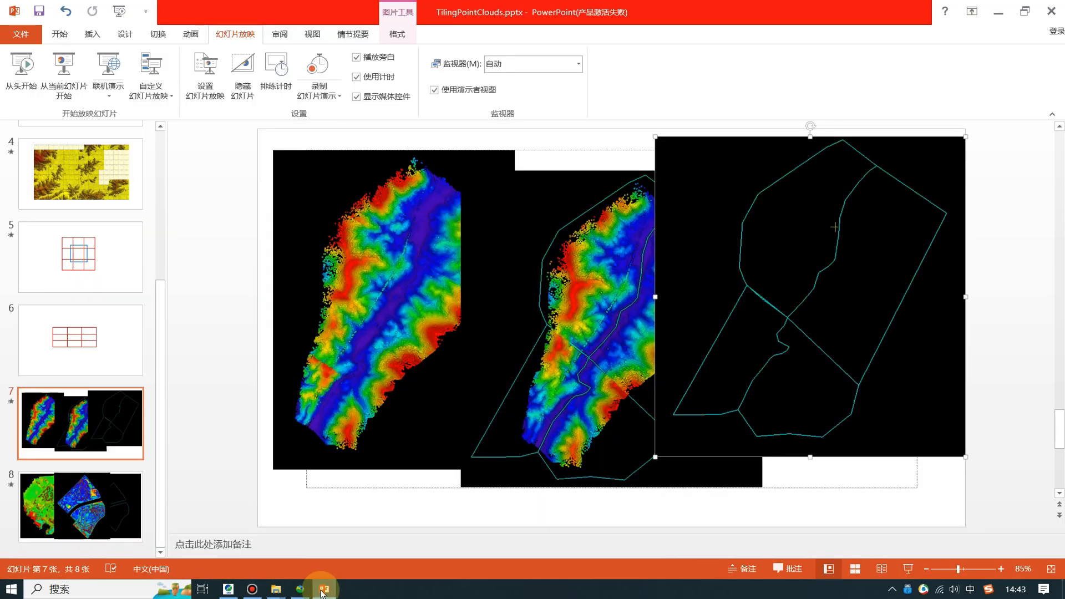
pyautogui.click(90, 278)
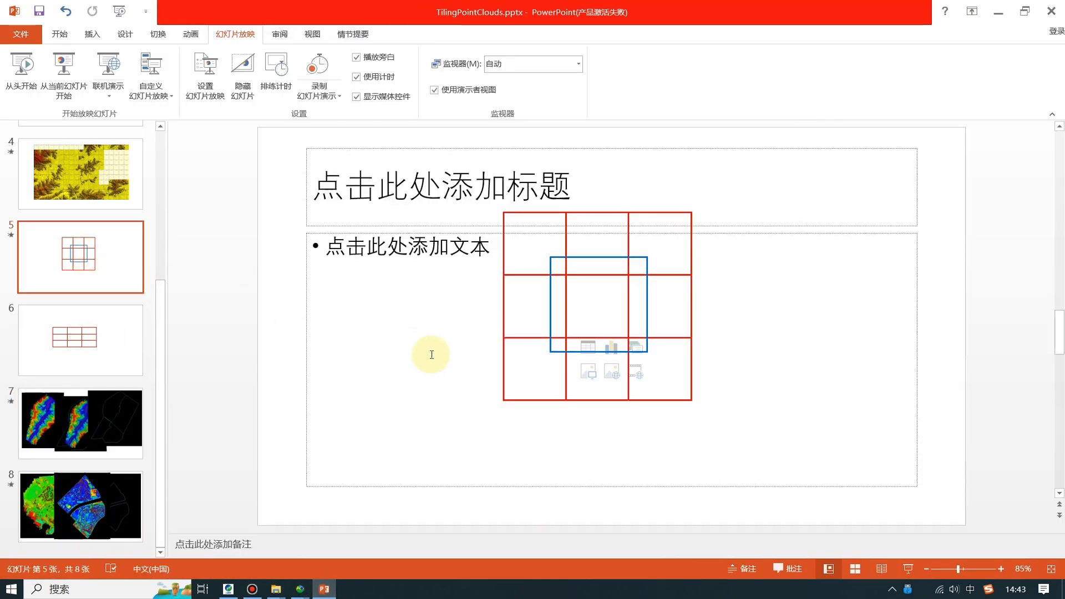
pyautogui.hotkey('alt', 'Tab')
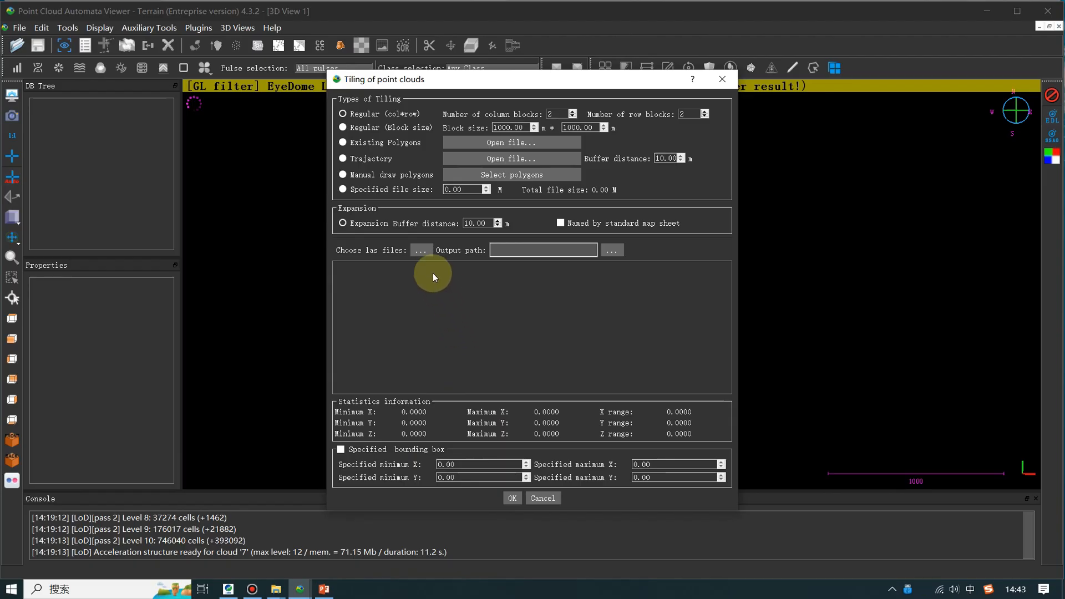
# - Load all nine LAS files, RGBN_052_052_011040_6602_0 to _8, from the Tiling of Point Cloud folder as tiling input
pyautogui.click(421, 256)
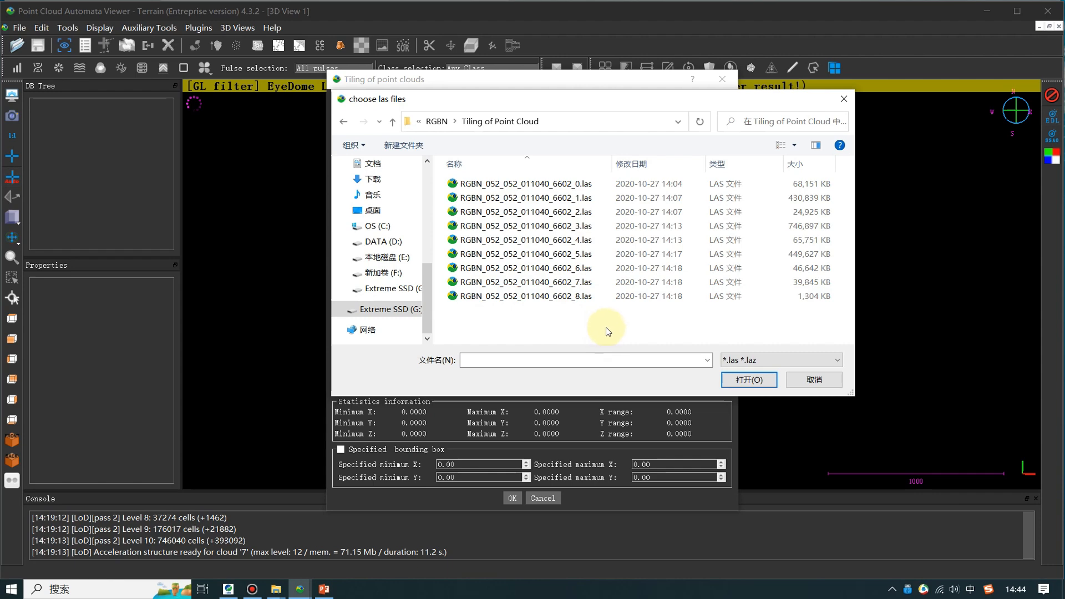
pyautogui.moveTo(607, 327); pyautogui.dragTo(493, 176)
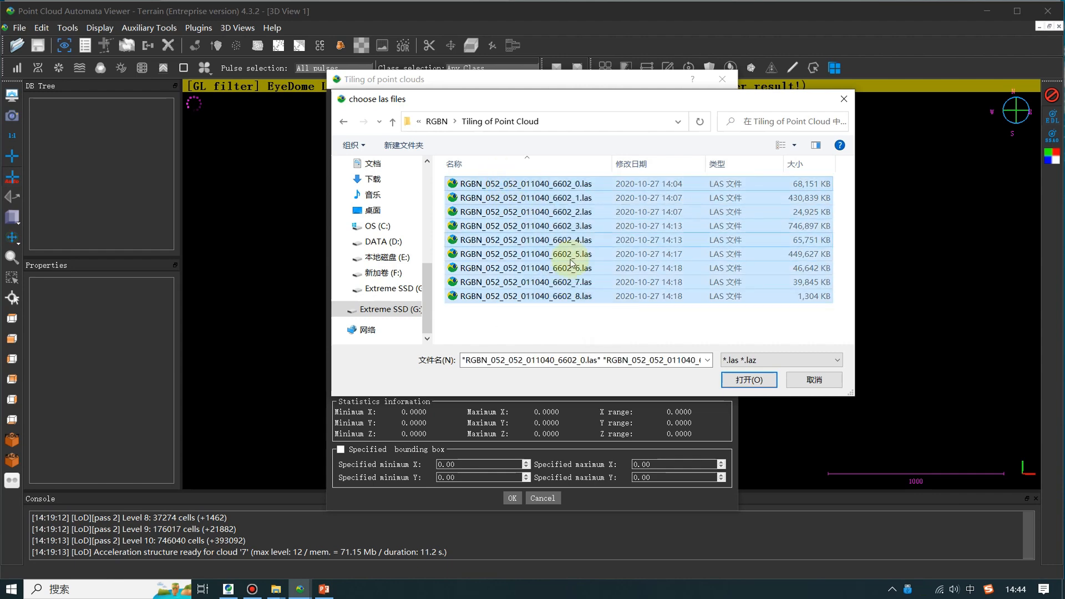
pyautogui.click(746, 379)
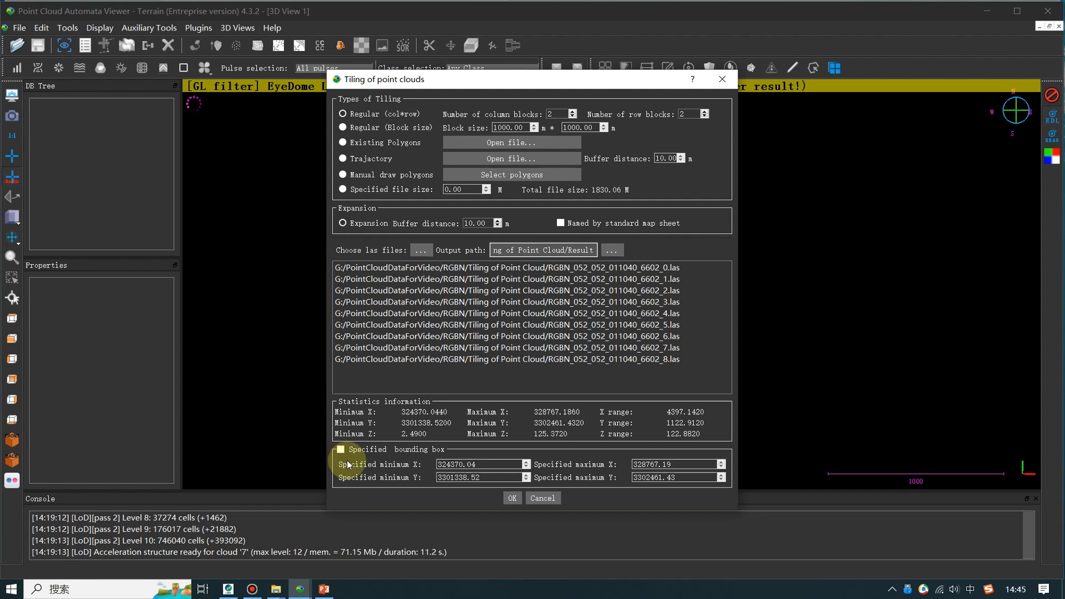
# - Set the first block size dimension to 1200 m and the expansion buffer distance to 50 m
pyautogui.click(500, 127)
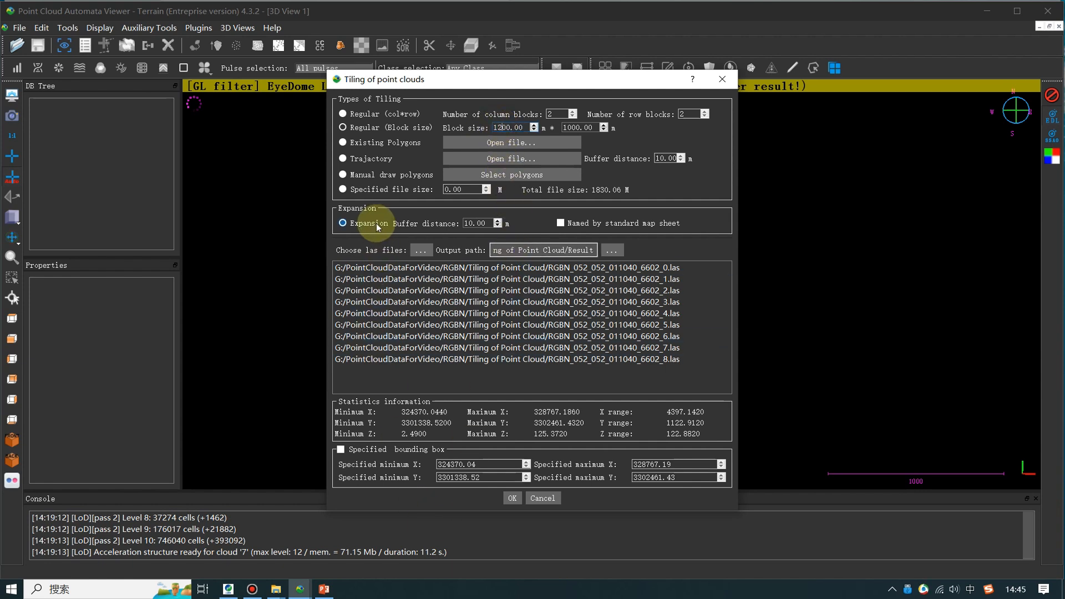
pyautogui.click(343, 223)
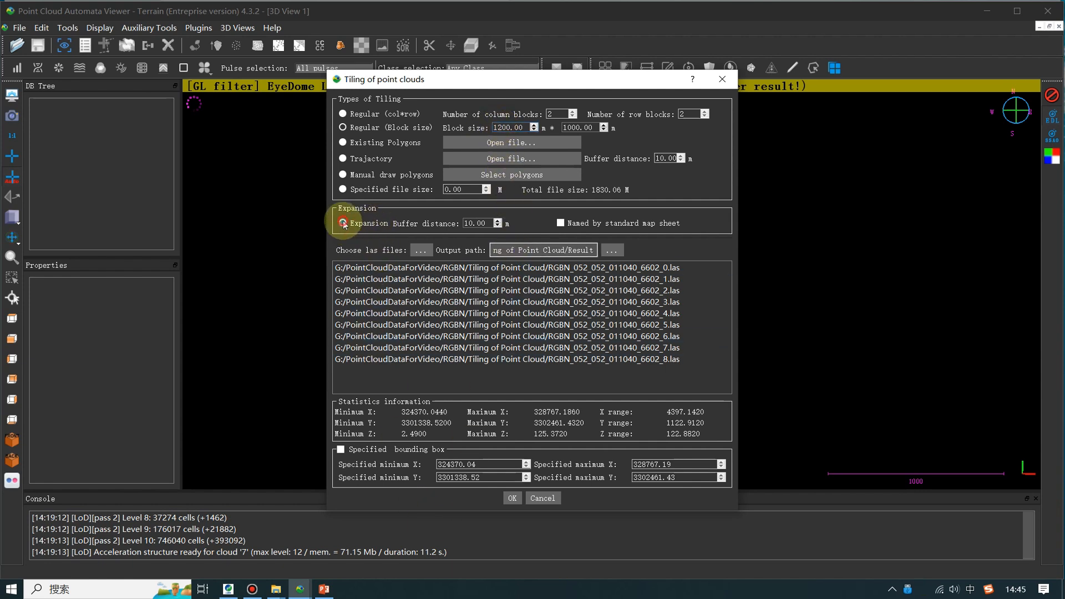
pyautogui.click(469, 223)
pyautogui.press('BackSpace')
pyautogui.write('5')
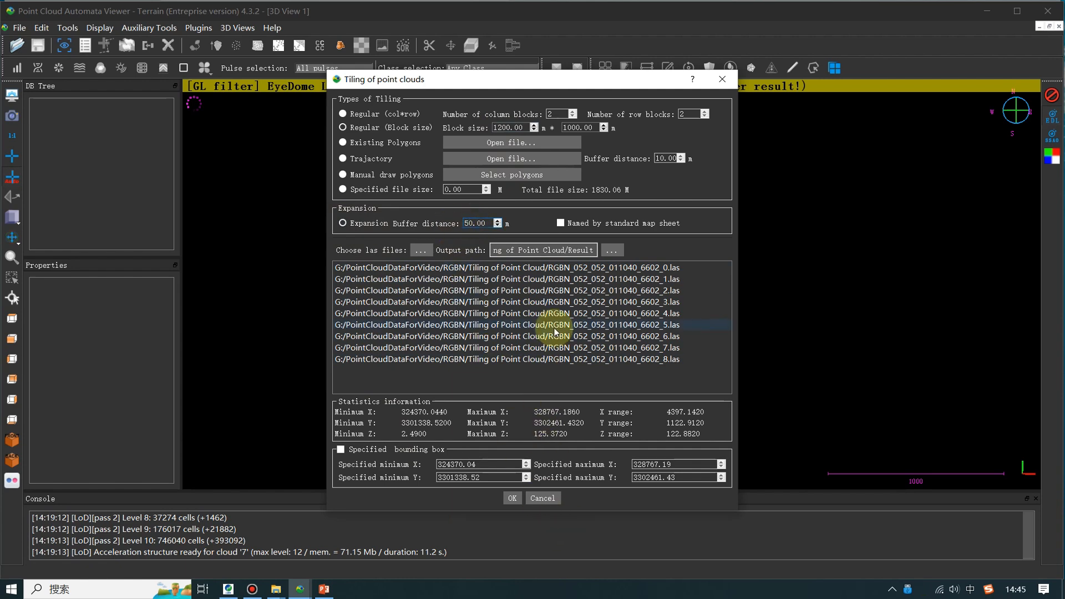
# - Set the output path to the Results folder inside Tiling of Point Cloud and run the tiling
pyautogui.click(611, 251)
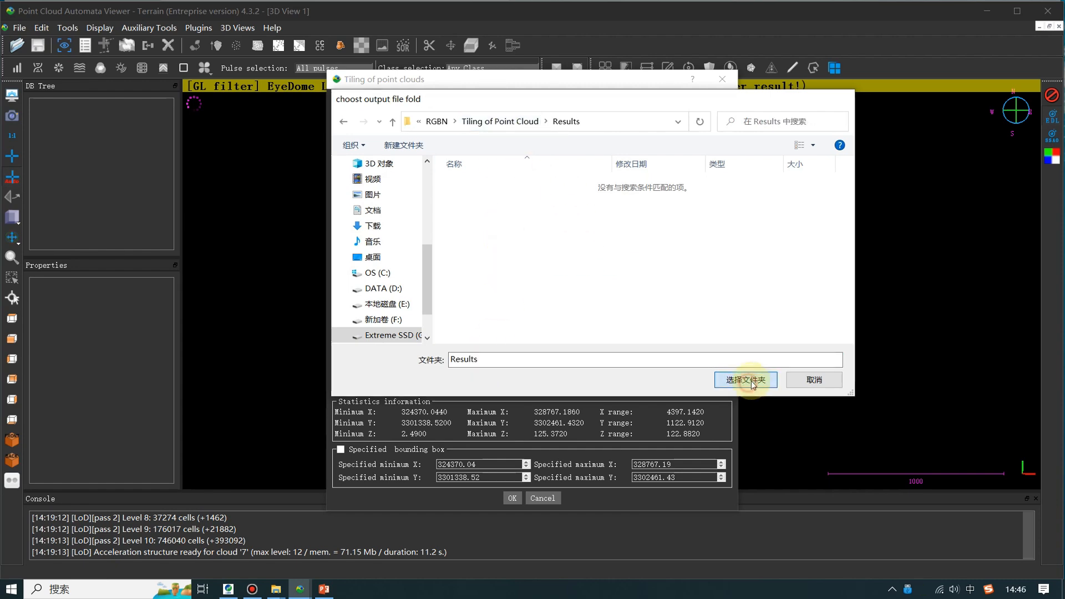
pyautogui.click(747, 381)
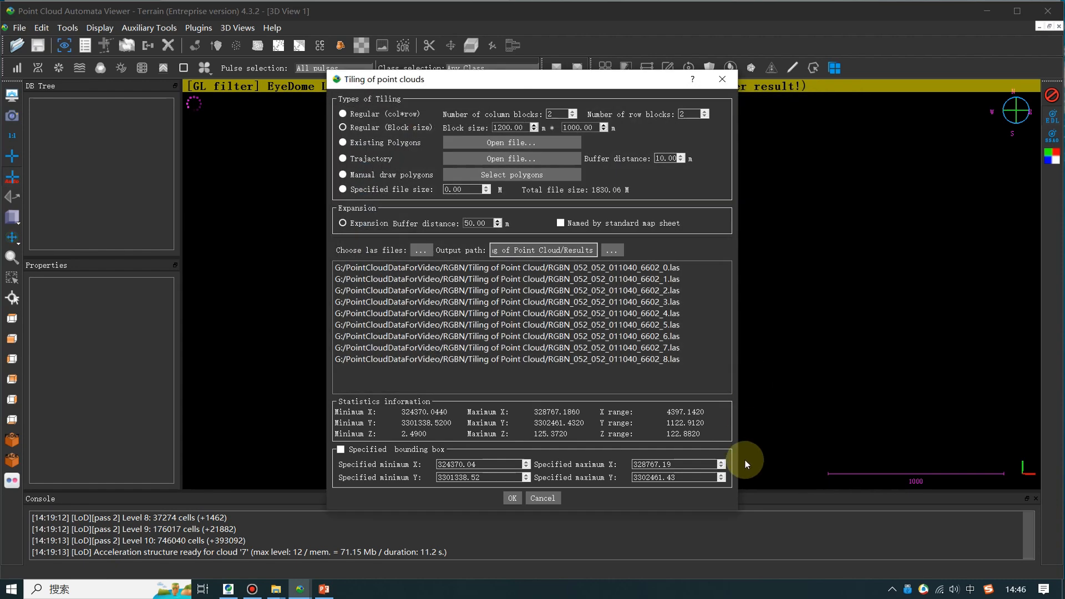
pyautogui.click(508, 502)
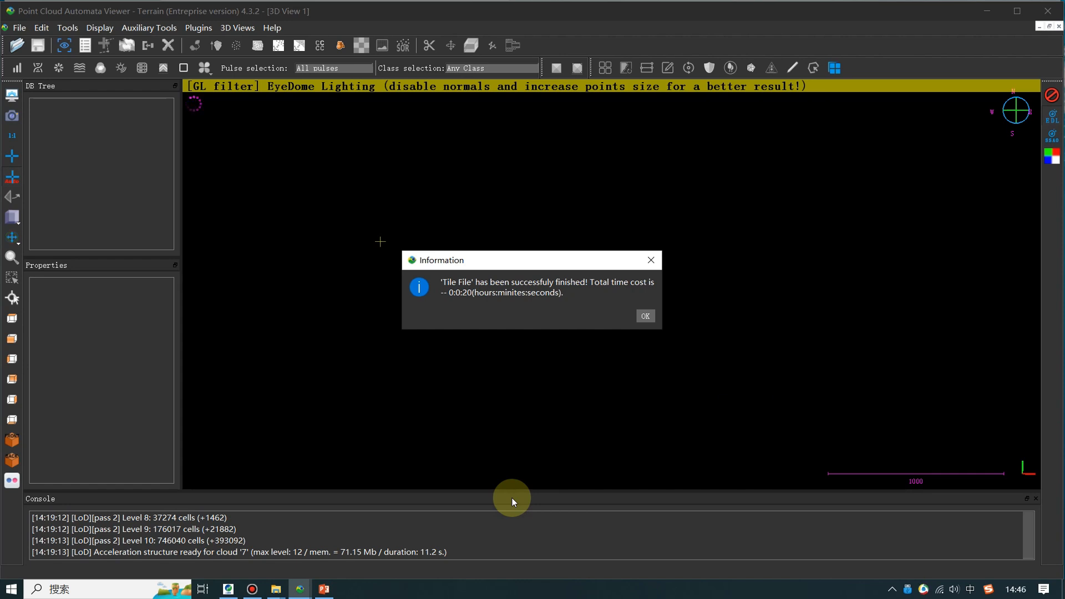
# - Load all the generated tiles from the File Explorer output folder into the viewer, applying the default LAS import options to all
pyautogui.click(275, 593)
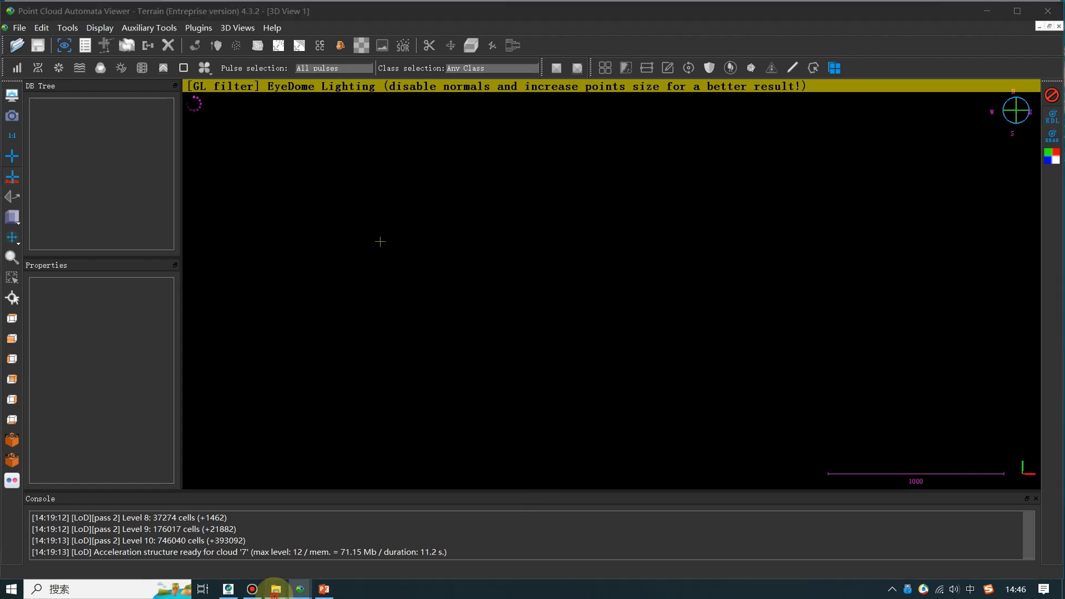
pyautogui.click(250, 565)
pyautogui.moveTo(394, 411); pyautogui.dragTo(225, 195)
pyautogui.moveTo(221, 240); pyautogui.dragTo(468, 240)
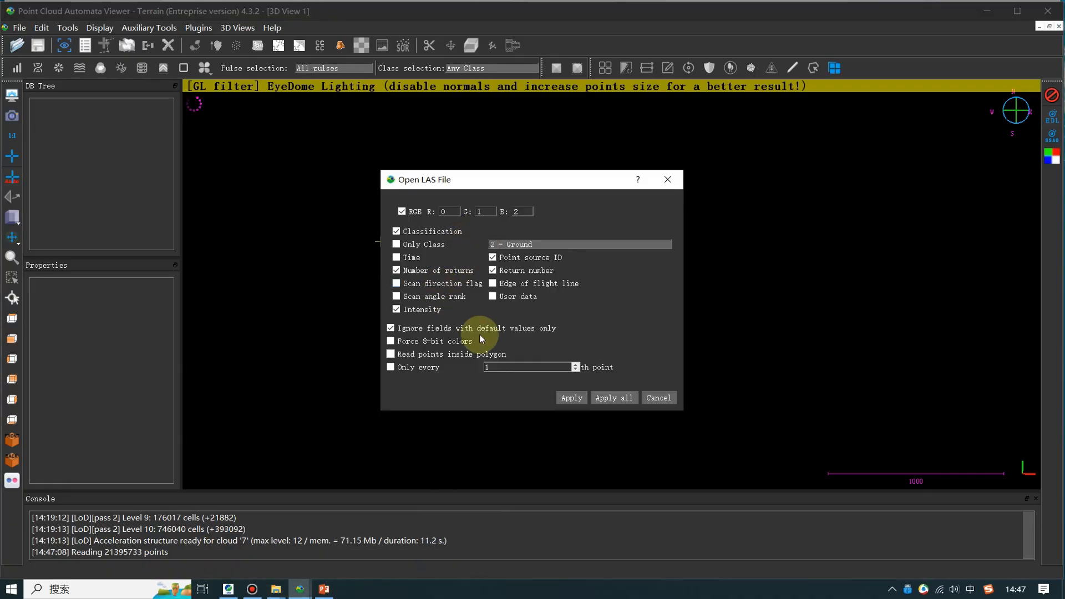
pyautogui.click(614, 397)
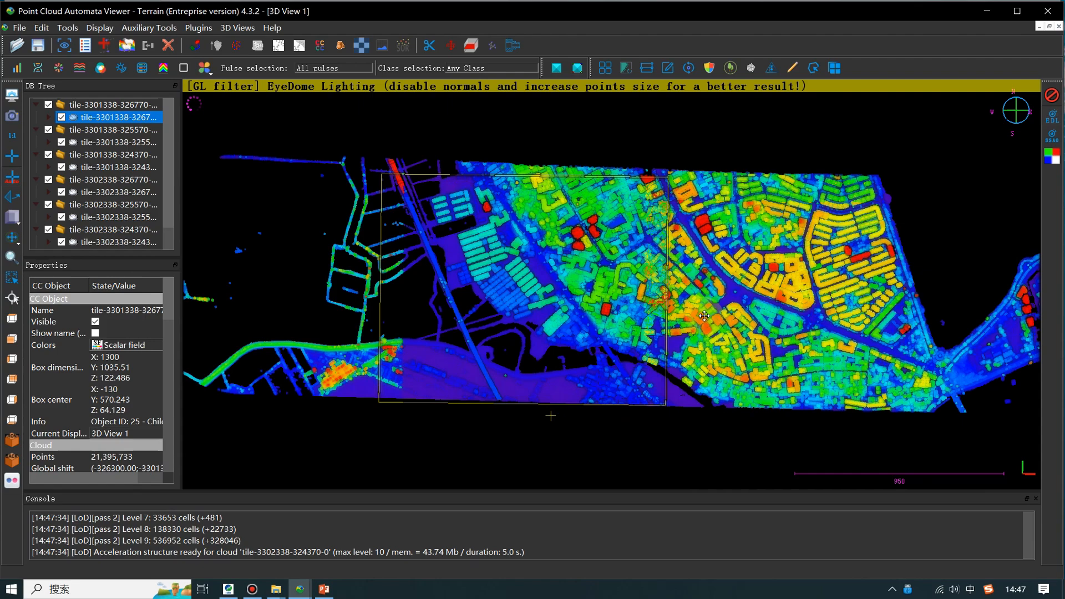
pyautogui.scroll(10, 691, 331)
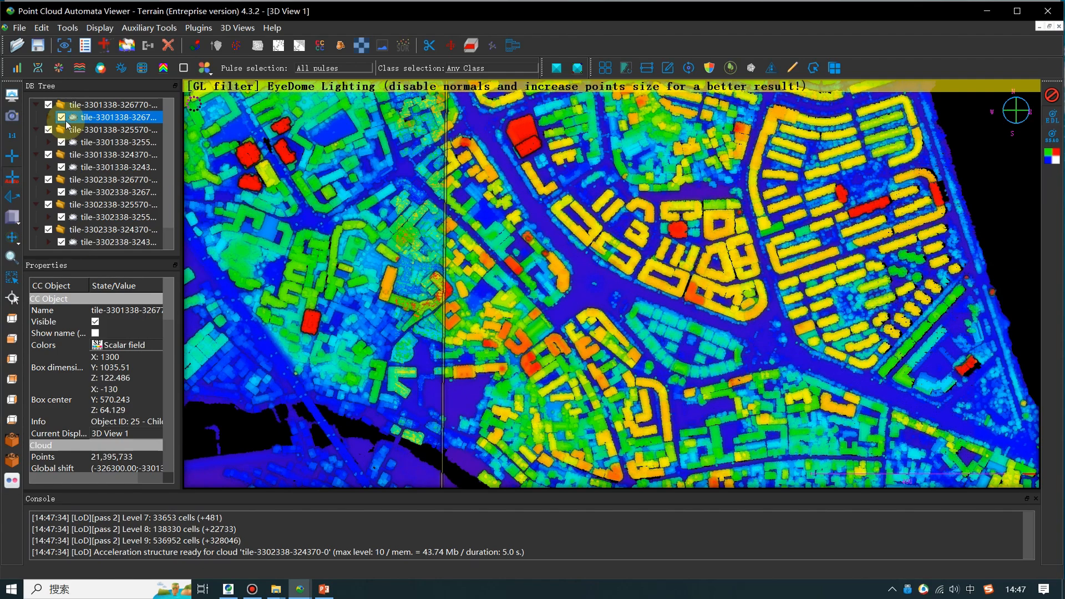
pyautogui.click(61, 117)
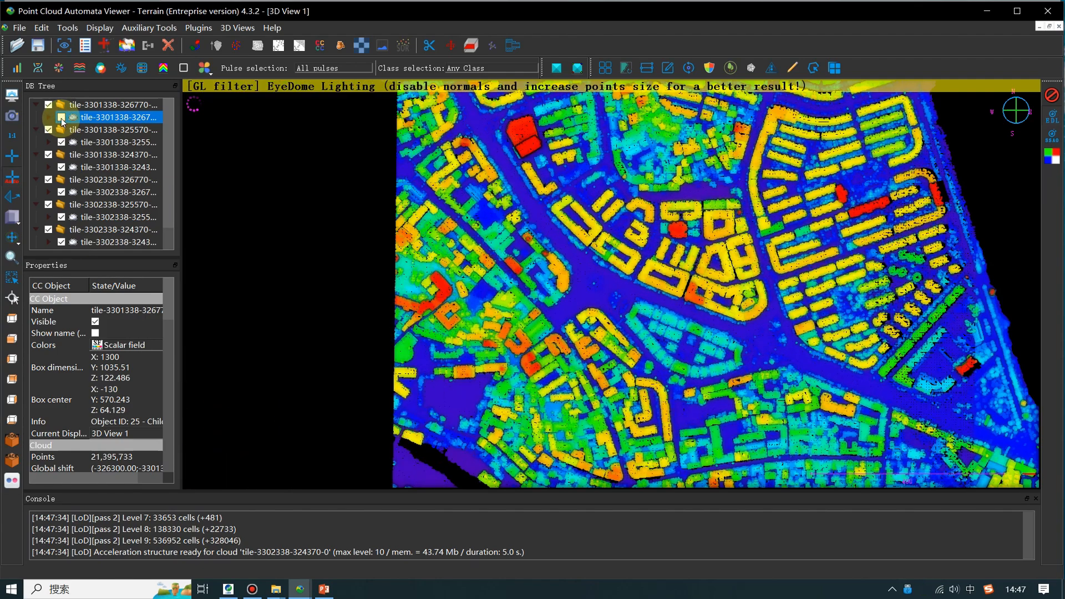
pyautogui.moveTo(584, 323); pyautogui.dragTo(673, 304, button='right')
pyautogui.scroll(-3, 671, 299)
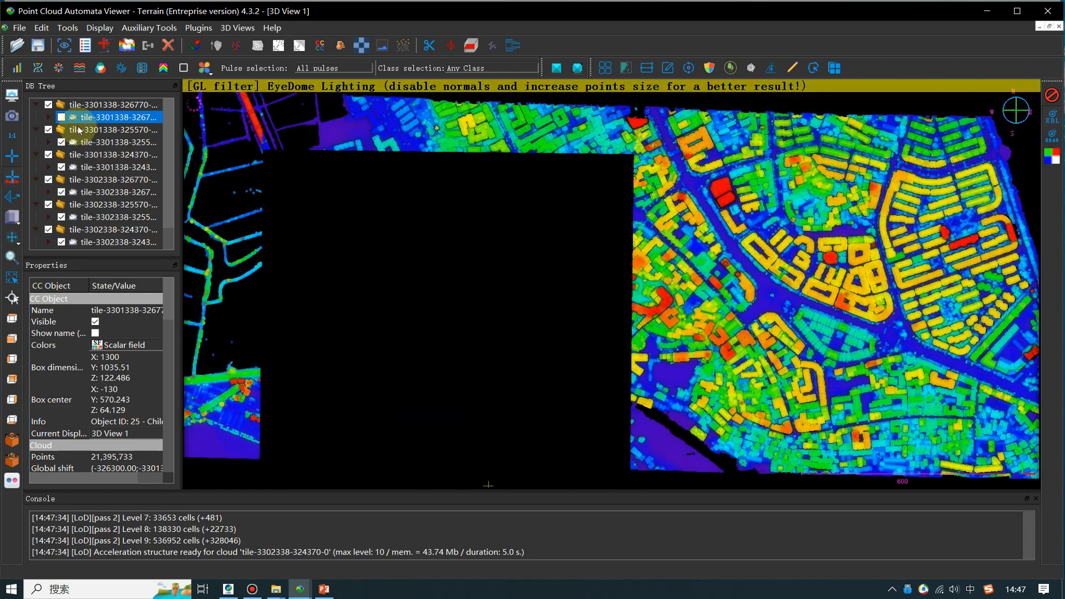
pyautogui.click(61, 117)
pyautogui.click(61, 117)
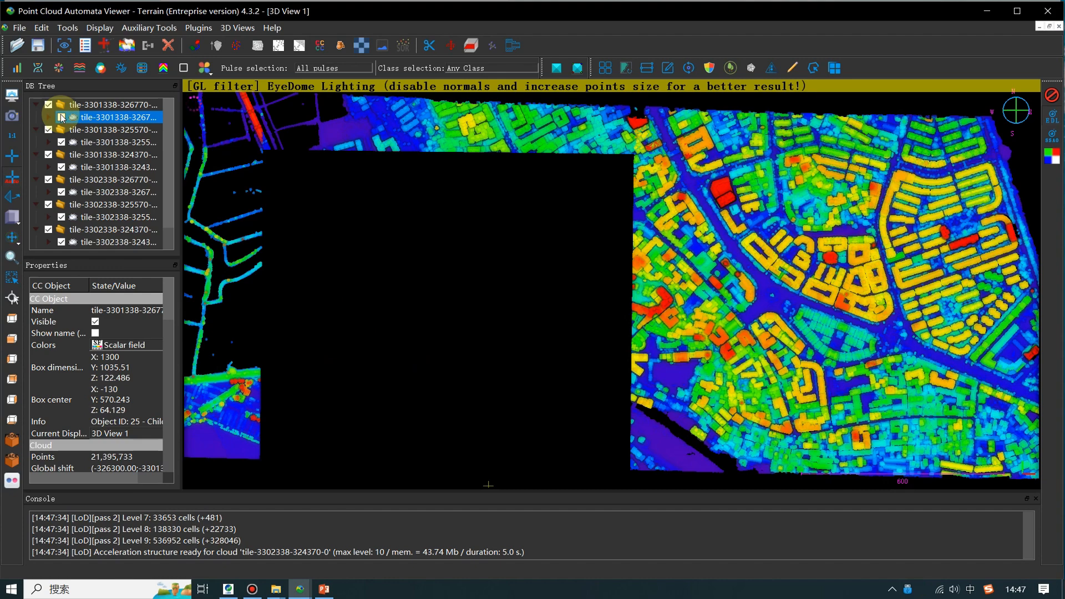
pyautogui.click(62, 117)
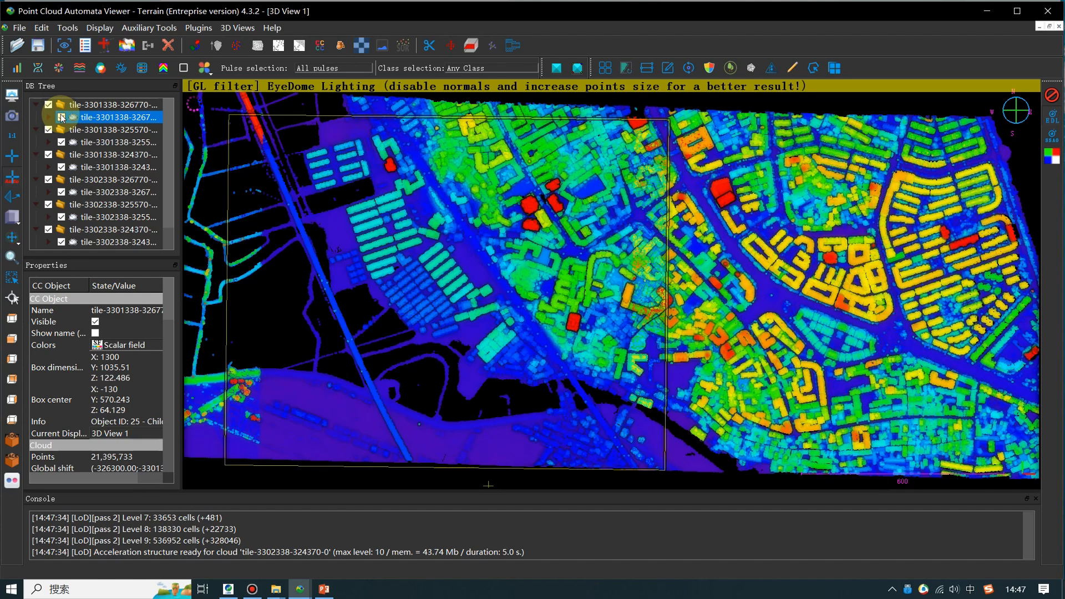